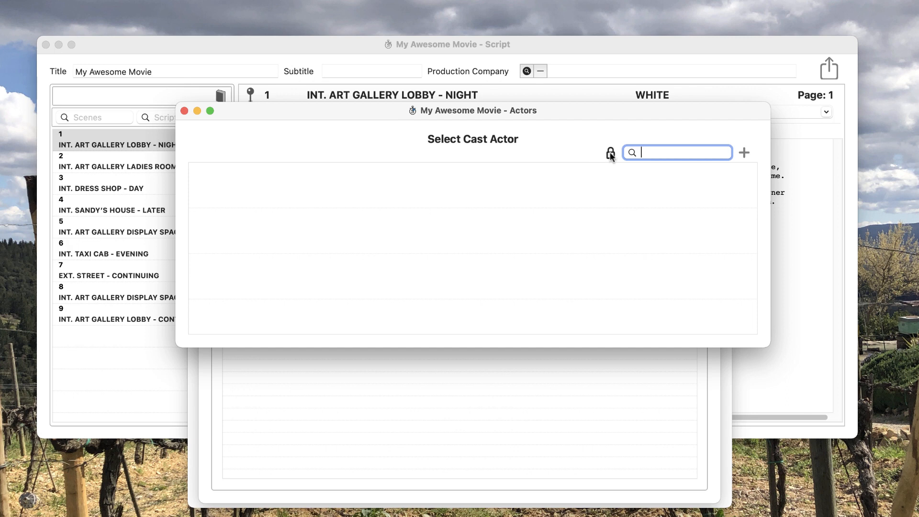
Step: Show all actors for casting, add Tom Hanks as a new actor and assign him to the character TOUGH 1
click(610, 153)
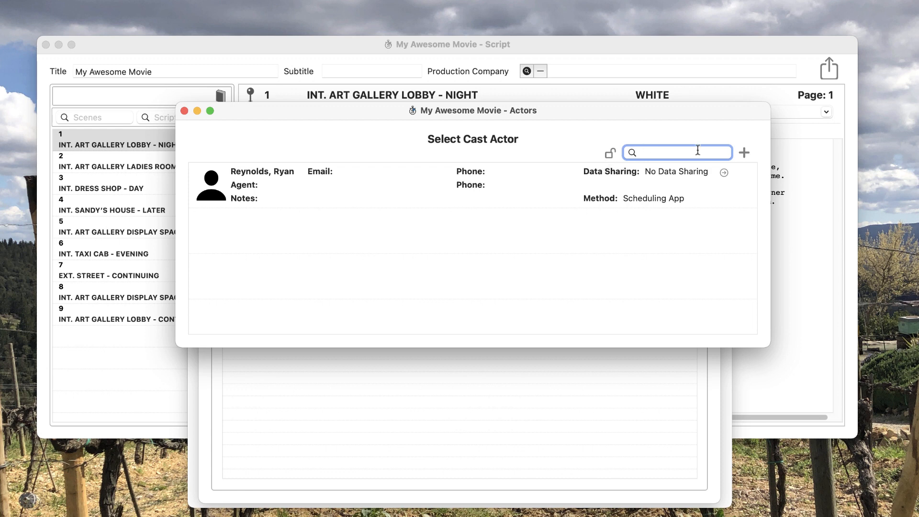
click(745, 153)
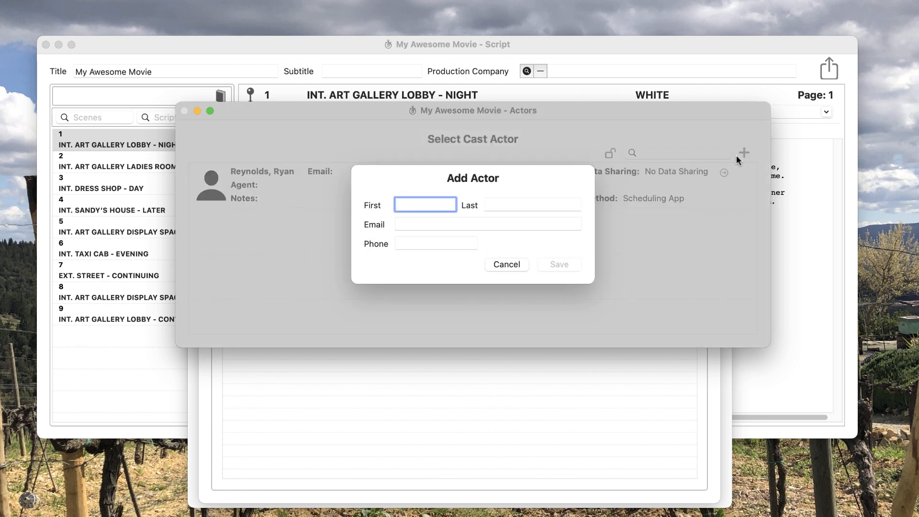
text(Tom)
key(Tab)
text(Hanks)
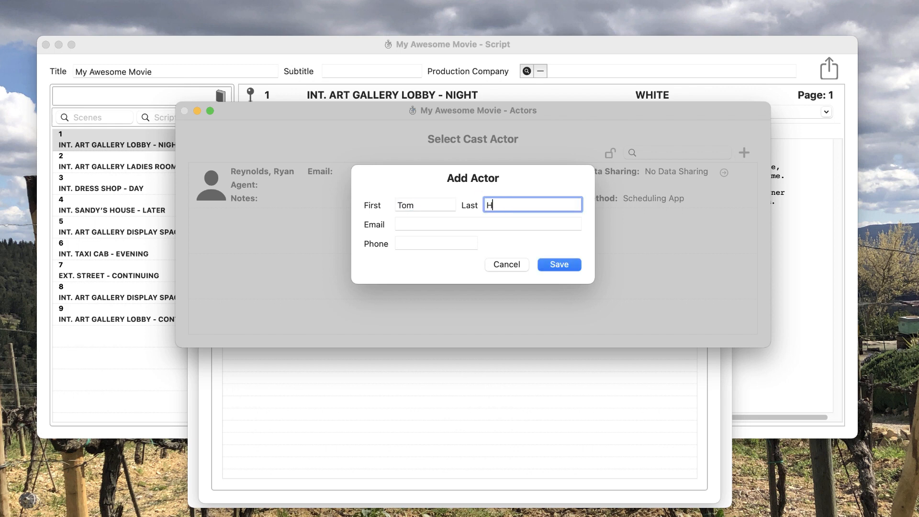
click(563, 261)
double_click(380, 182)
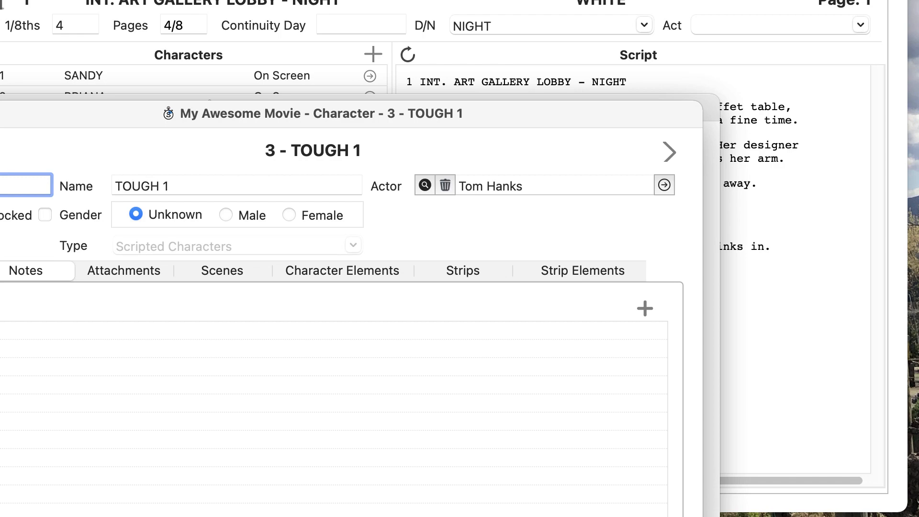
Step: In Tom Hanks's actor record, enable Stand In and Photo Double, choose Full sides size and limit working days to Monday through Friday
click(665, 185)
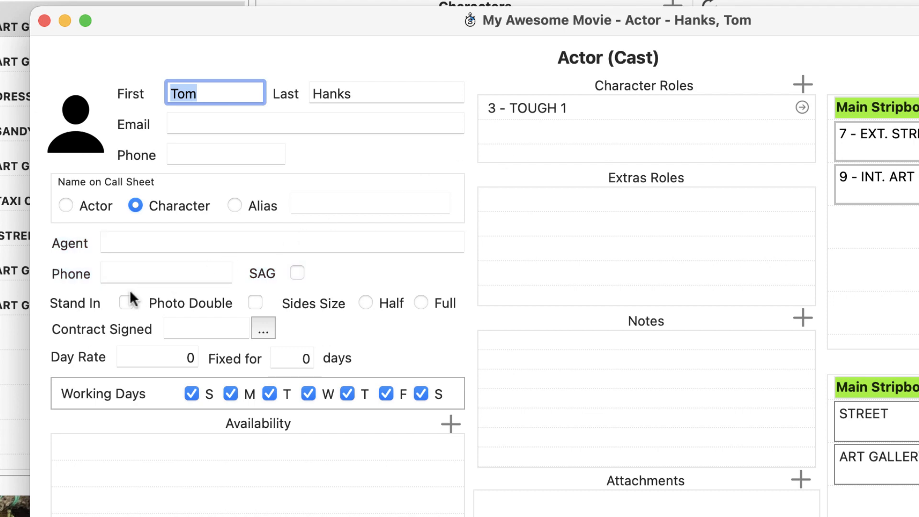
click(253, 303)
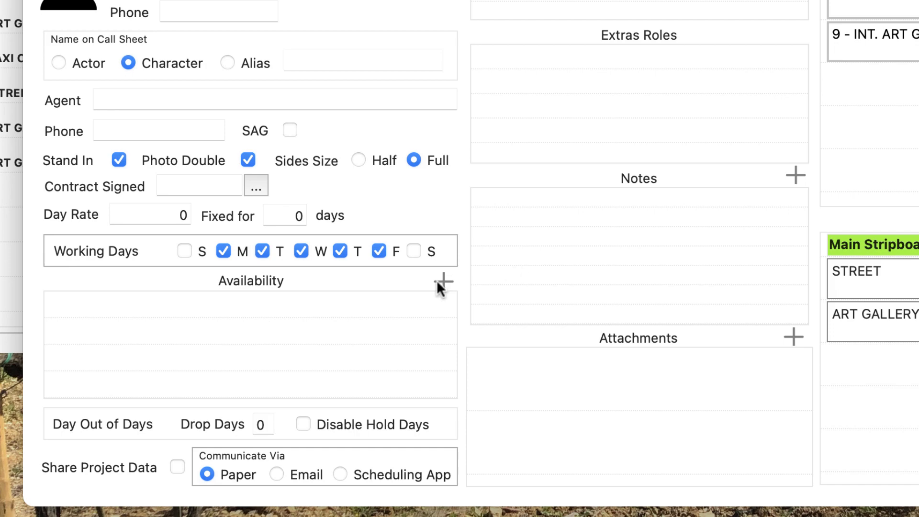
Step: Add an entire-day availability period for the actor from January 10 to March 3, 2021
click(442, 282)
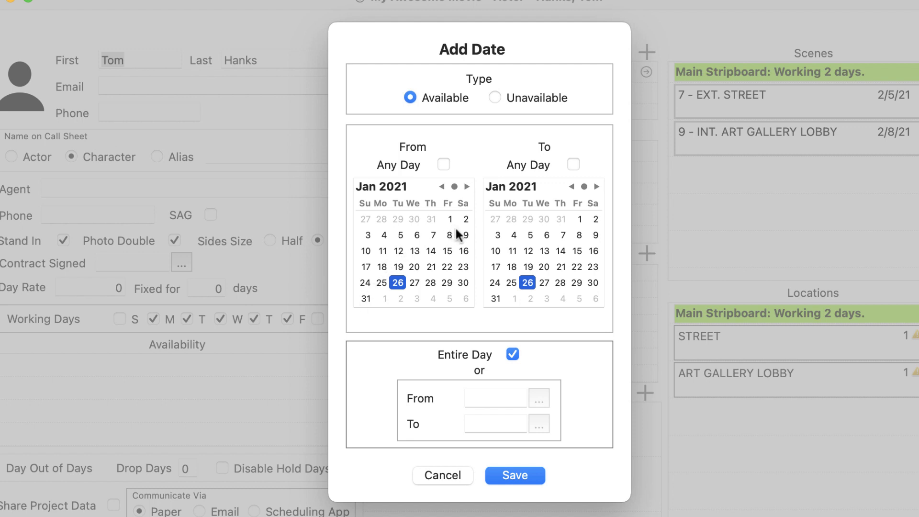
click(368, 251)
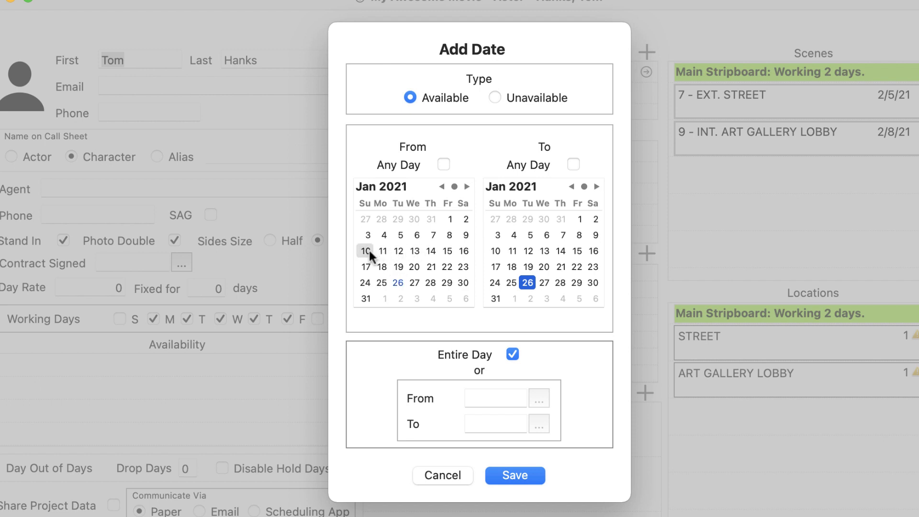
click(597, 187)
click(597, 186)
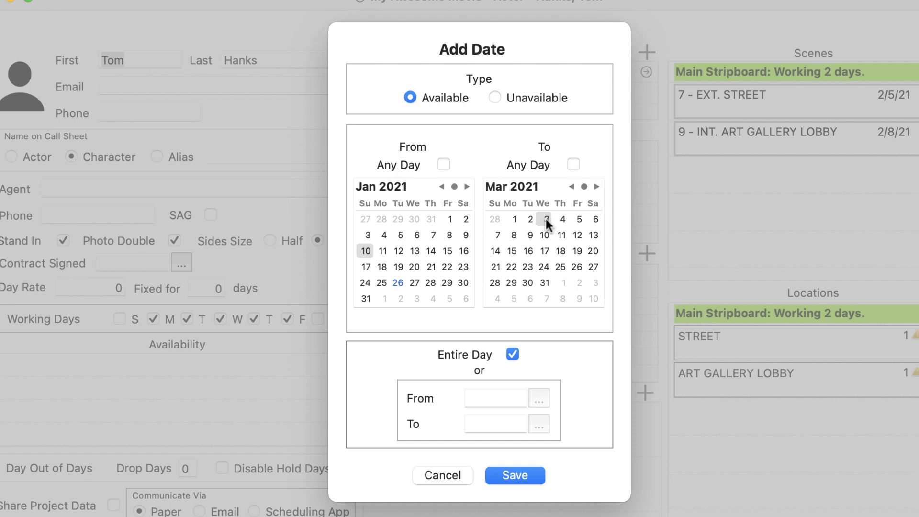
click(509, 474)
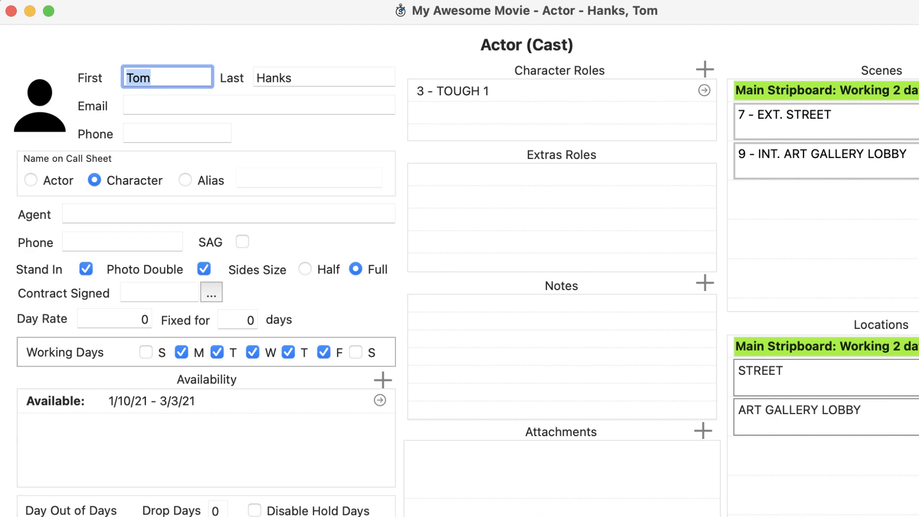
Step: Switch to Finder and set iu.jpeg from the Photos folder as the actor's photo, leaving the actor record in front
key(super+Tab)
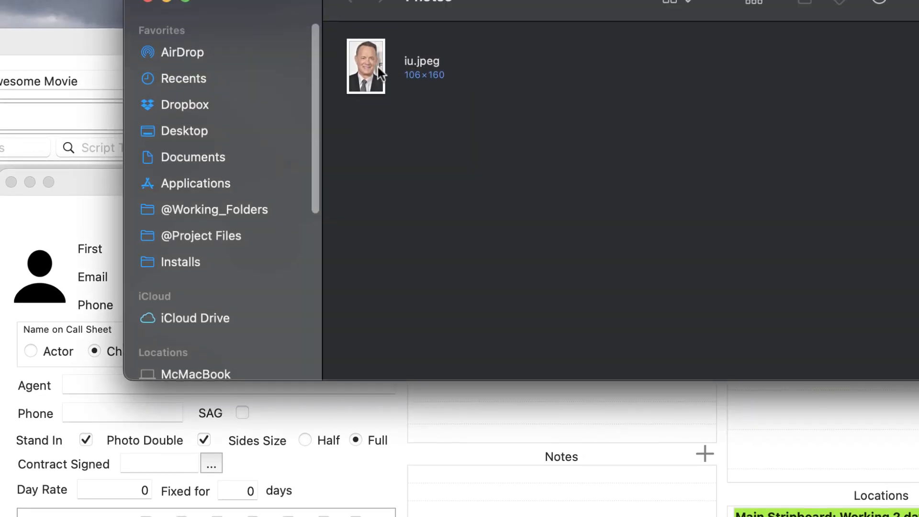
drag(379, 73, 42, 272)
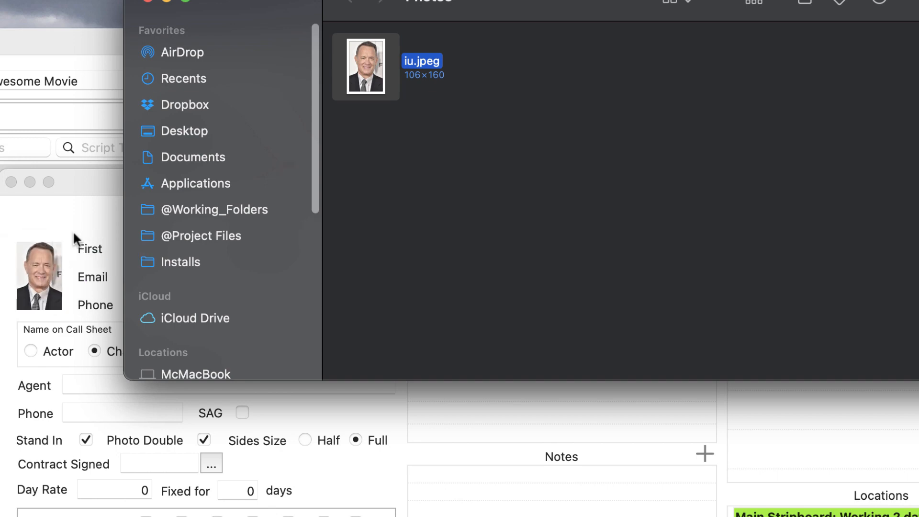
click(147, 2)
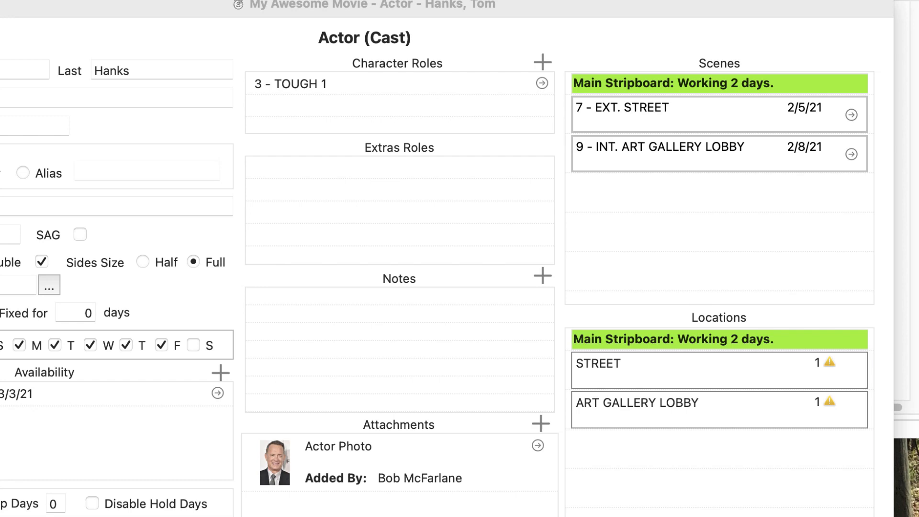
click(149, 2)
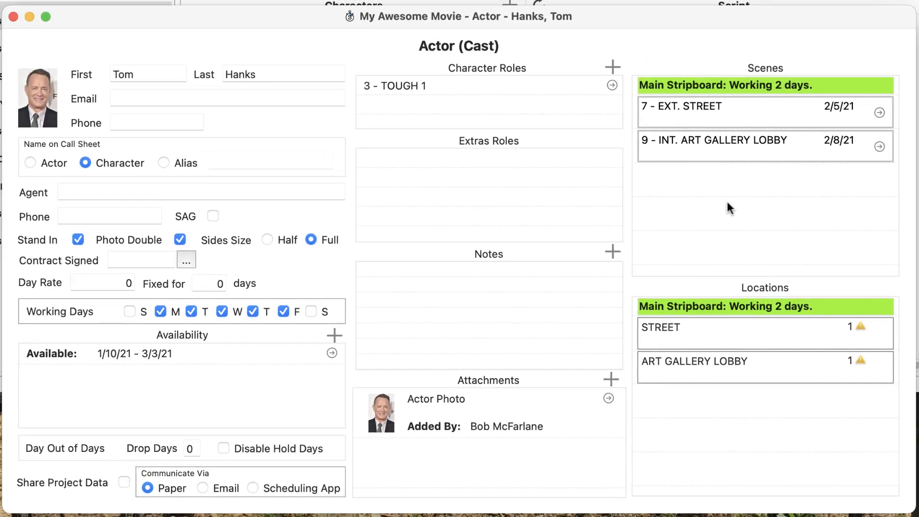
Step: Close the actor record, the TOUGH 1 character record and the character list to return to the script
click(13, 16)
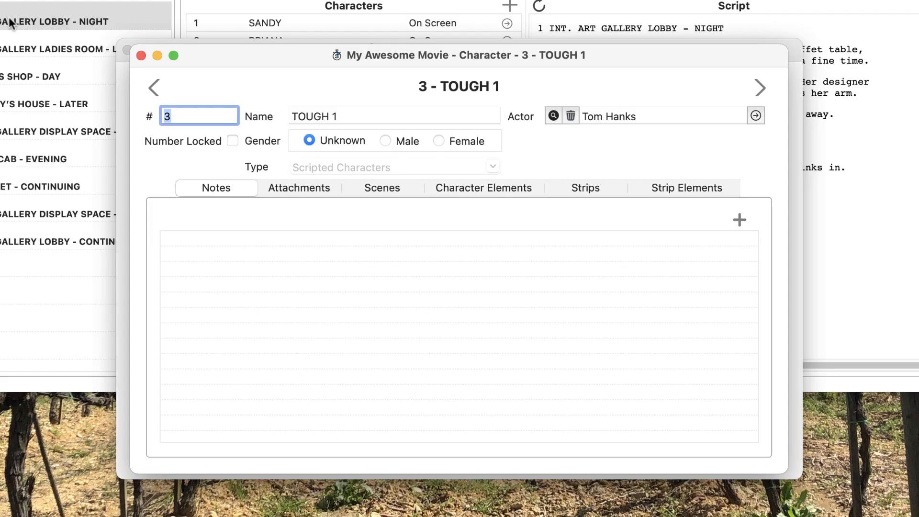
click(141, 55)
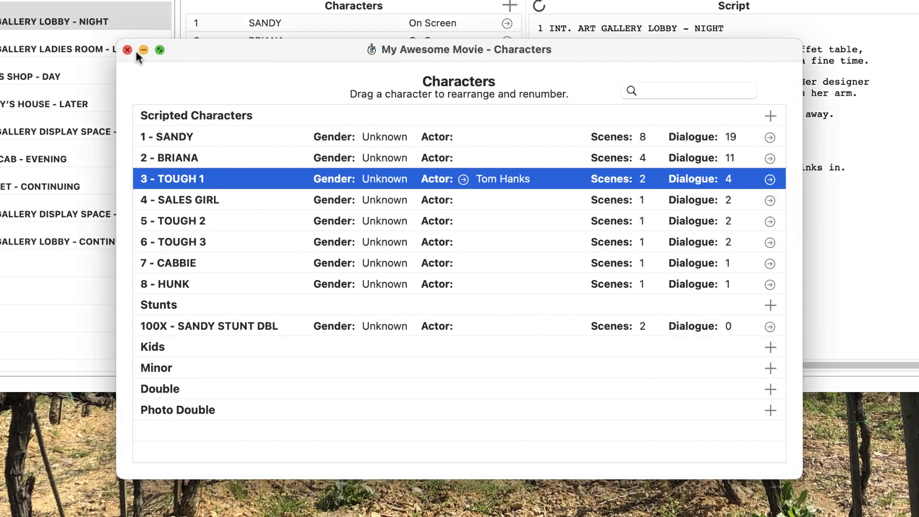
click(127, 49)
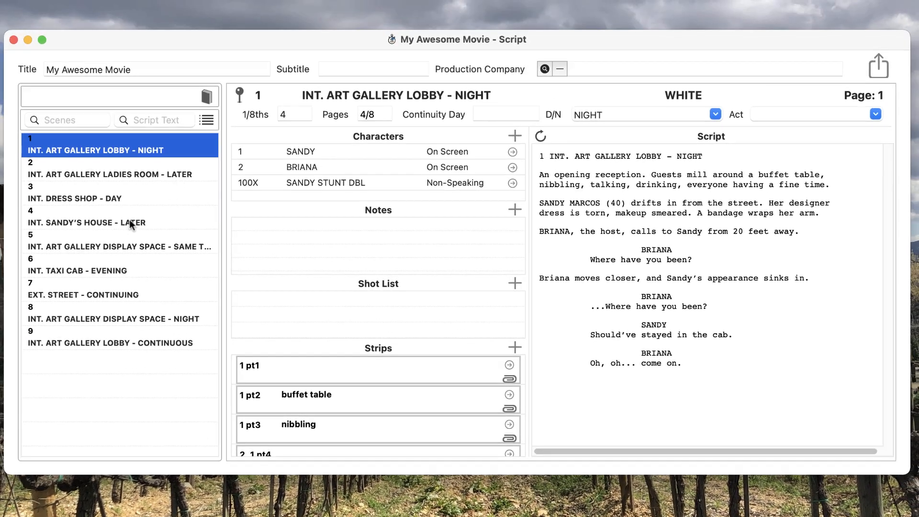
Step: Open the strip of scene 7, EXT. STREET - CONTINUING, and check the actors assigned to its characters
click(62, 287)
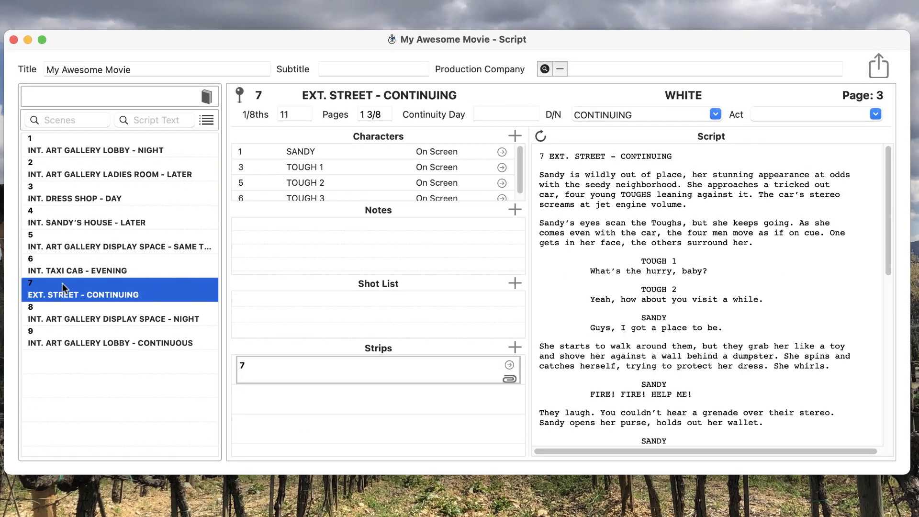
double_click(324, 376)
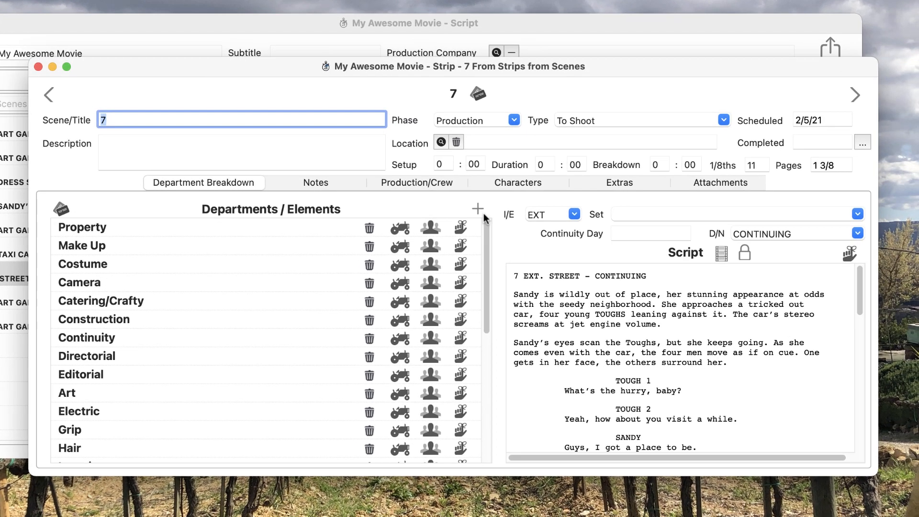
click(505, 184)
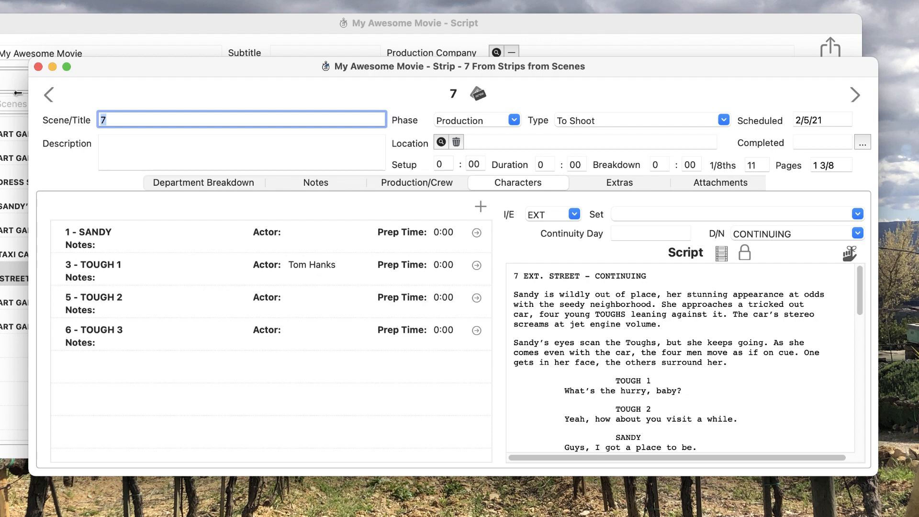
click(38, 67)
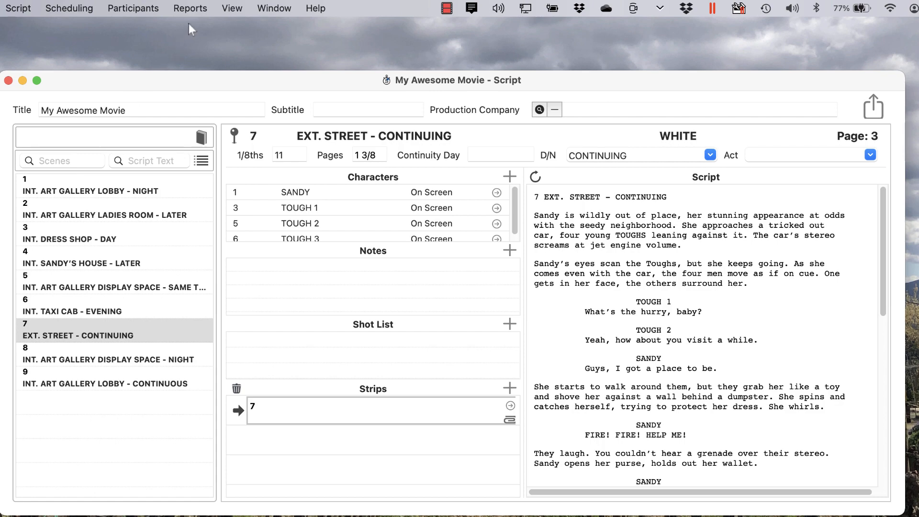
Step: Open Extras Casting and review the FOOD SERVER extra's notes, attachments, strips and actors
click(133, 8)
click(139, 45)
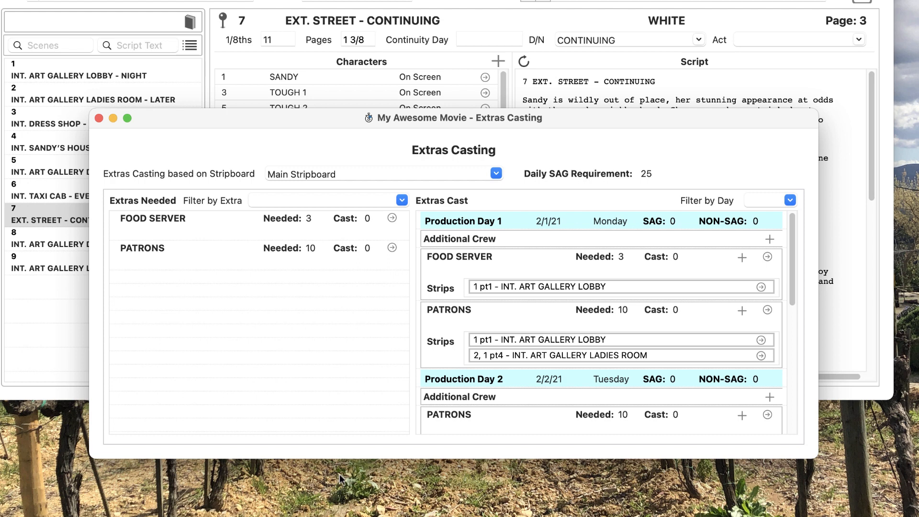
click(232, 231)
double_click(230, 226)
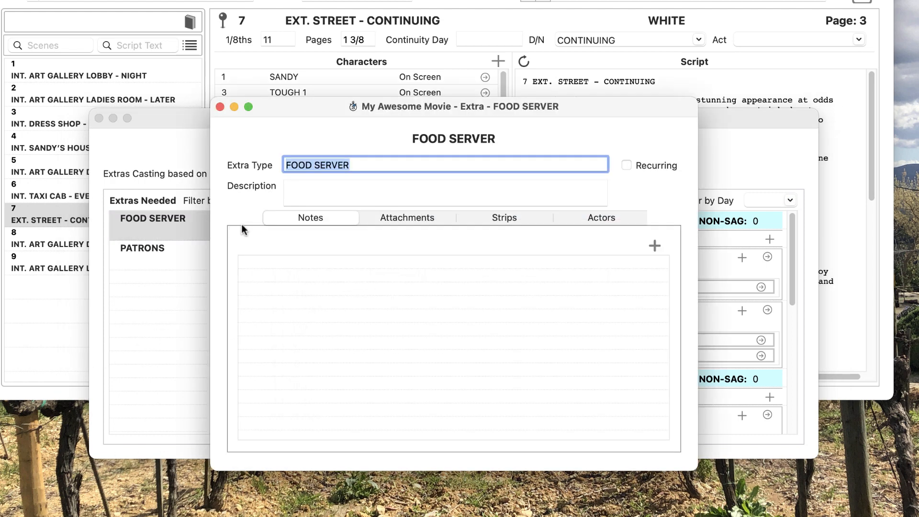
click(393, 219)
click(512, 218)
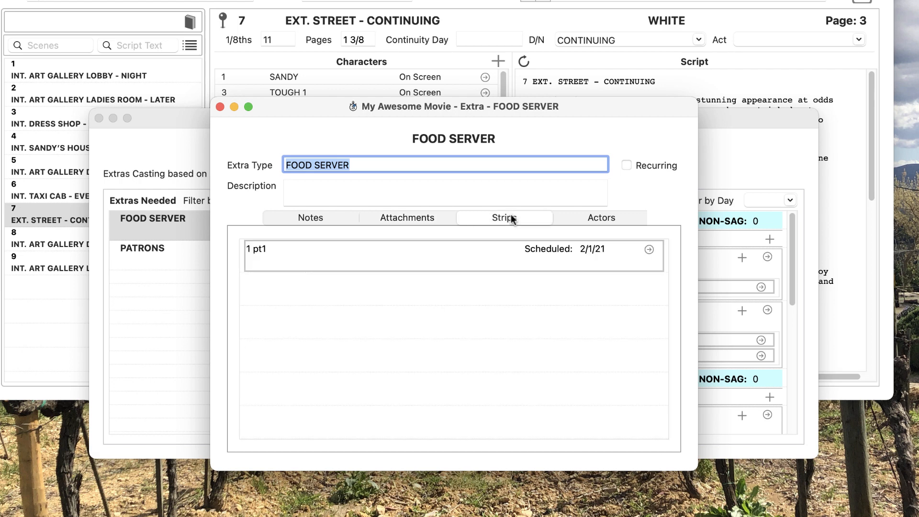
click(590, 219)
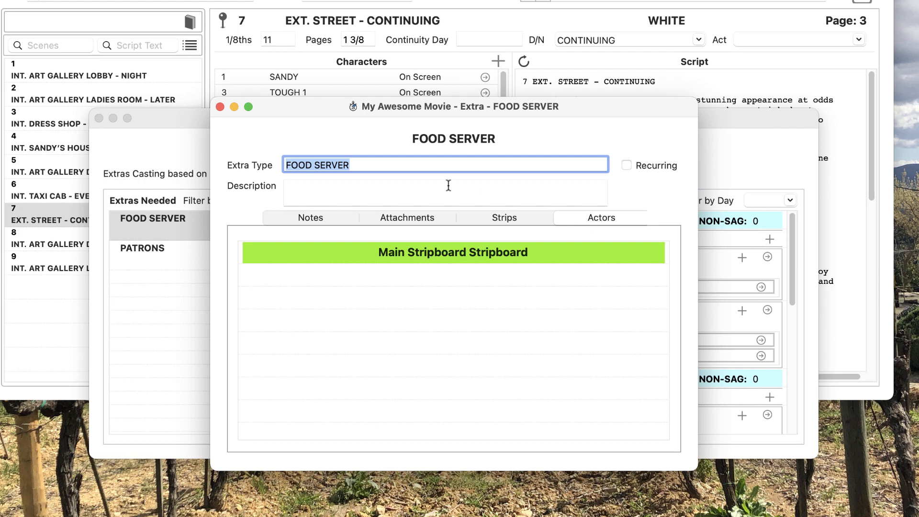
click(219, 107)
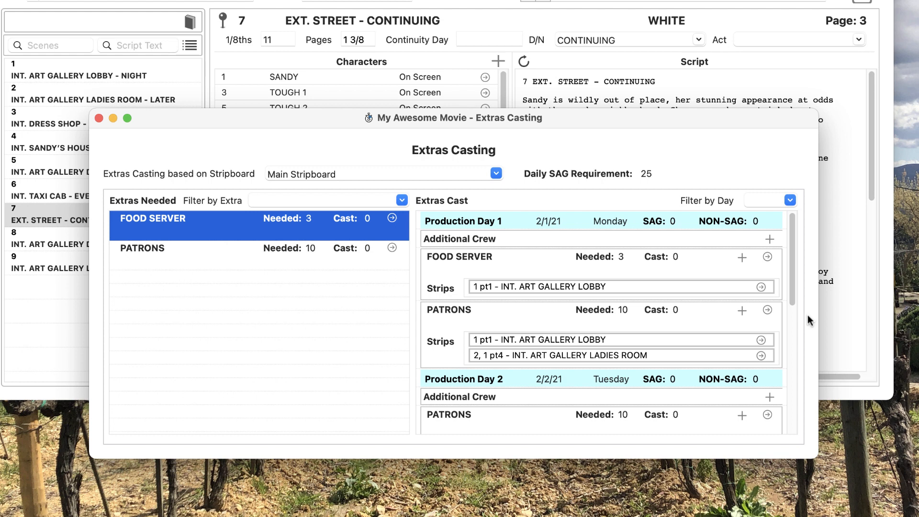
Step: Show all background actors and cast Ryan Reynolds as FOOD SERVER for Production Day 1
click(742, 258)
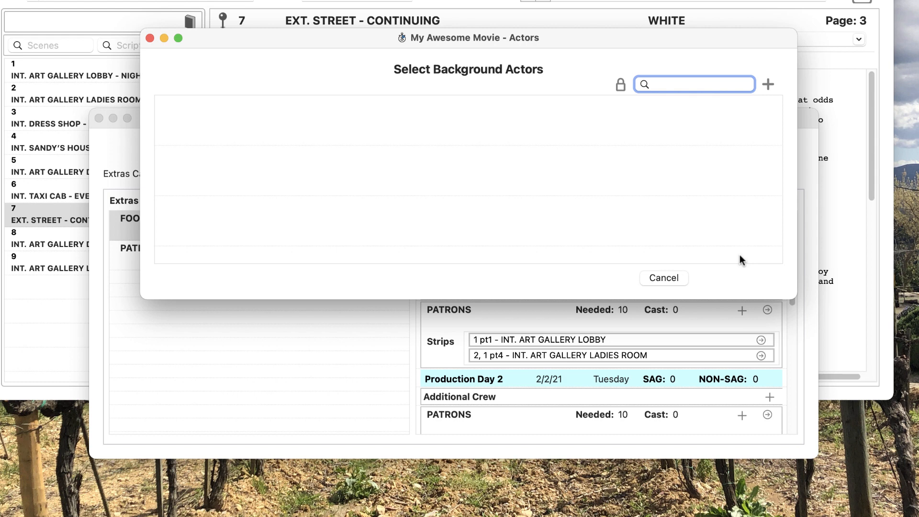
click(619, 85)
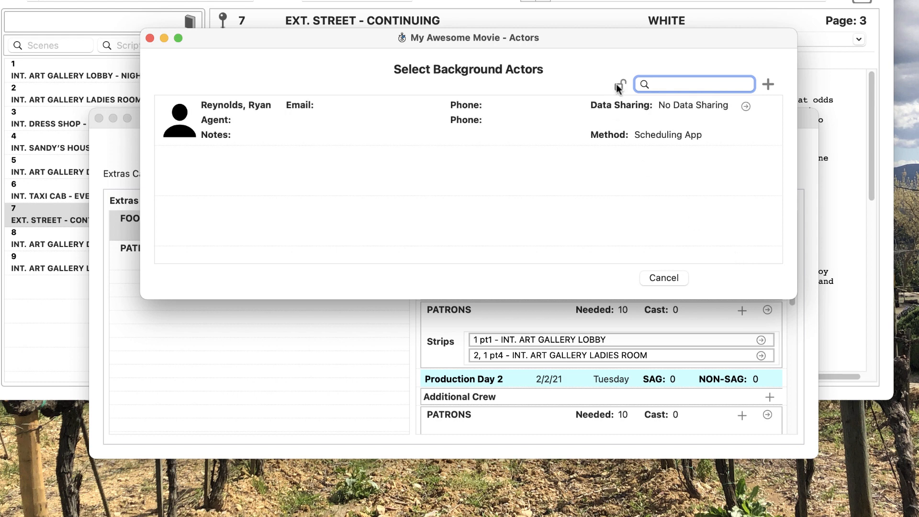
click(498, 136)
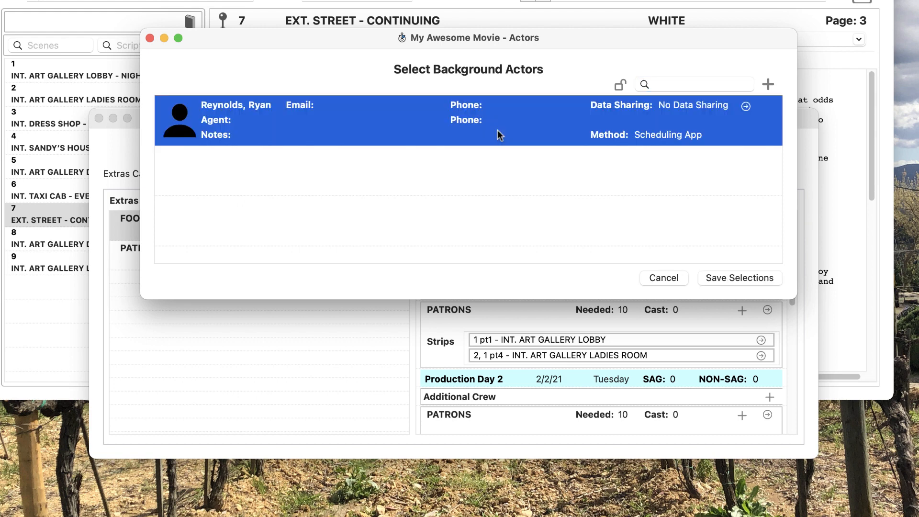
click(742, 277)
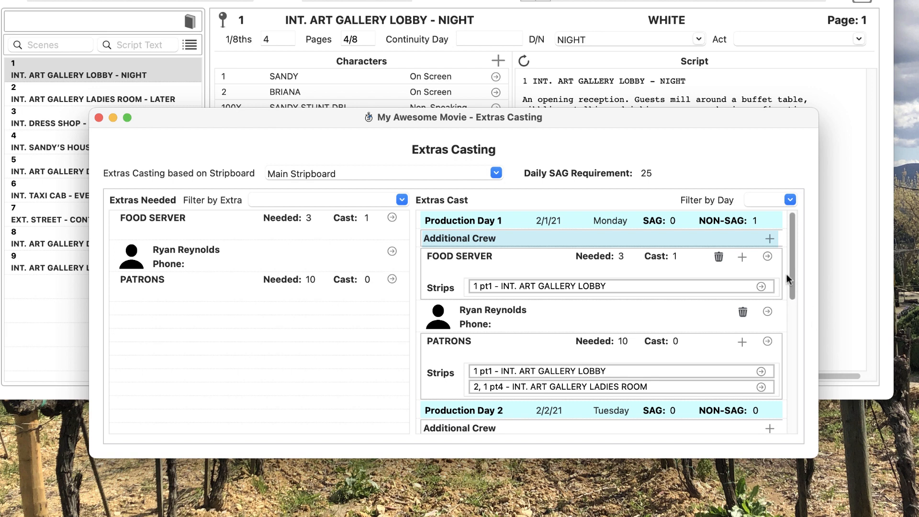
Step: Add 3 Background PAs from the Production department as additional crew for Production Day 1
click(769, 240)
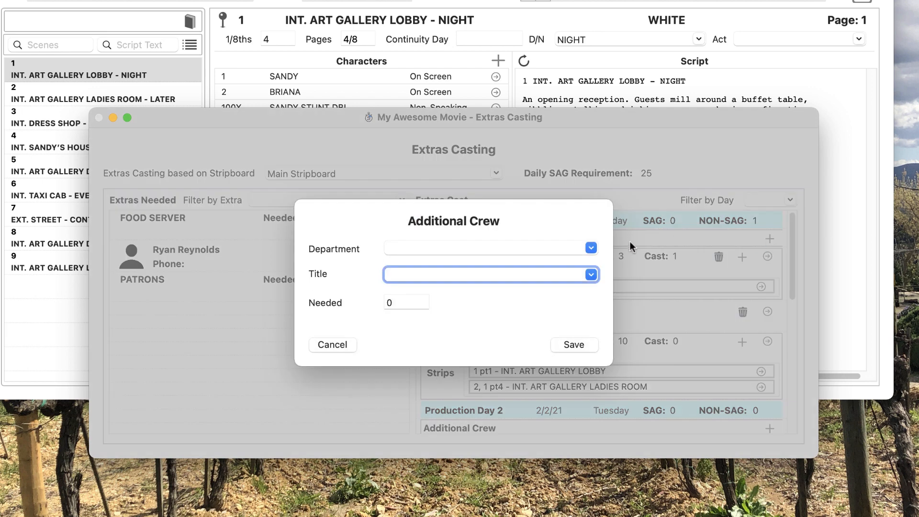
click(591, 247)
scroll(493, 279, down, 10)
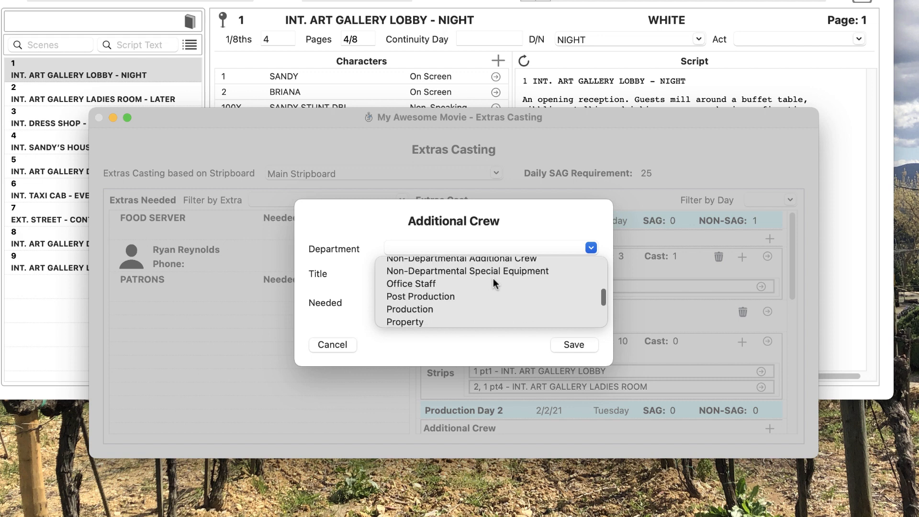
click(441, 306)
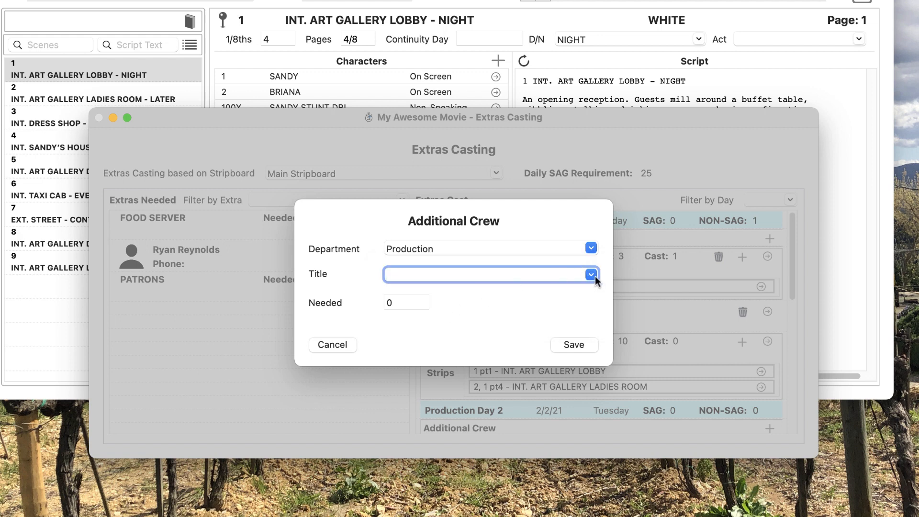
click(593, 274)
scroll(481, 308, down, 2)
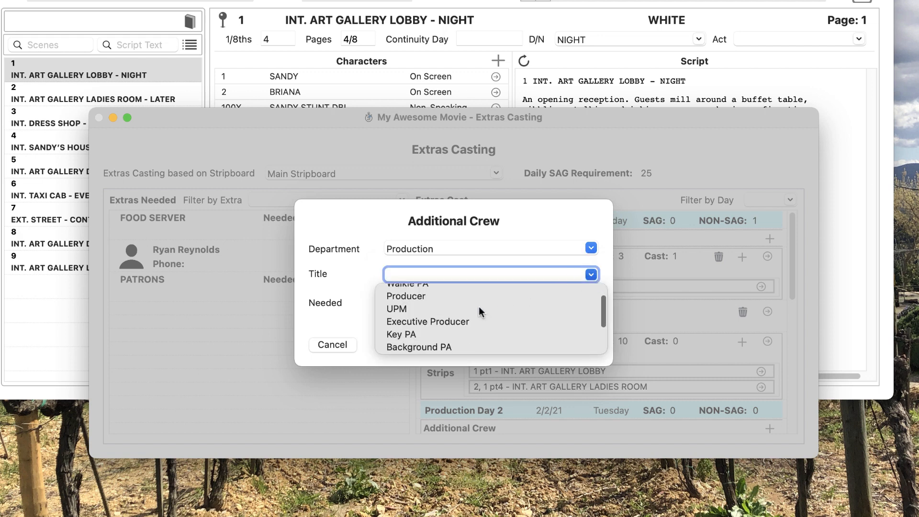
click(446, 346)
key(Tab)
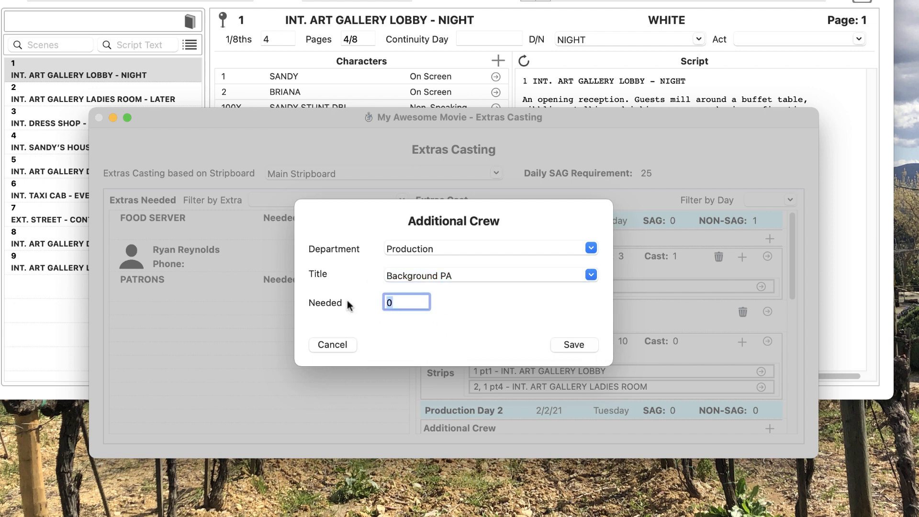
text(3)
click(579, 345)
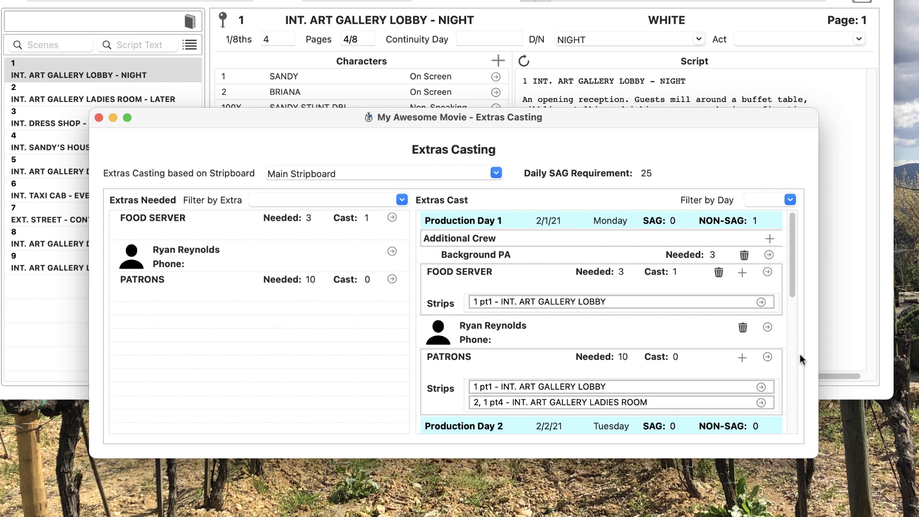
Step: Link the PATRONS extra with FOOD SERVER on Production Day 1 and remove Ryan Reynolds from PATRONS only
drag(666, 371, 657, 280)
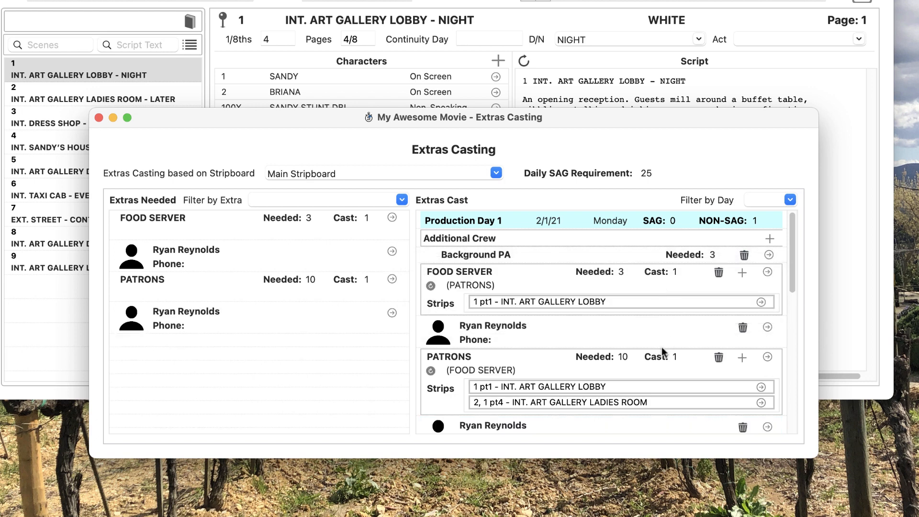
scroll(661, 346, down, 2)
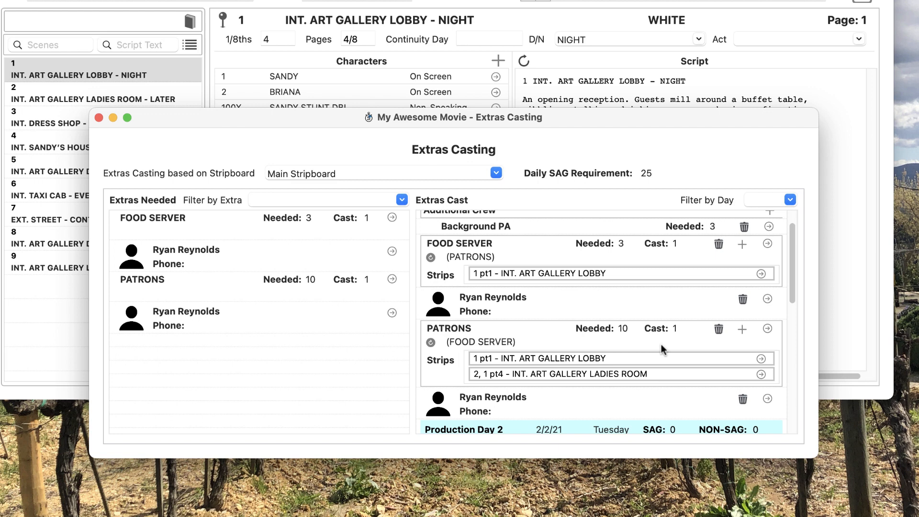
click(743, 400)
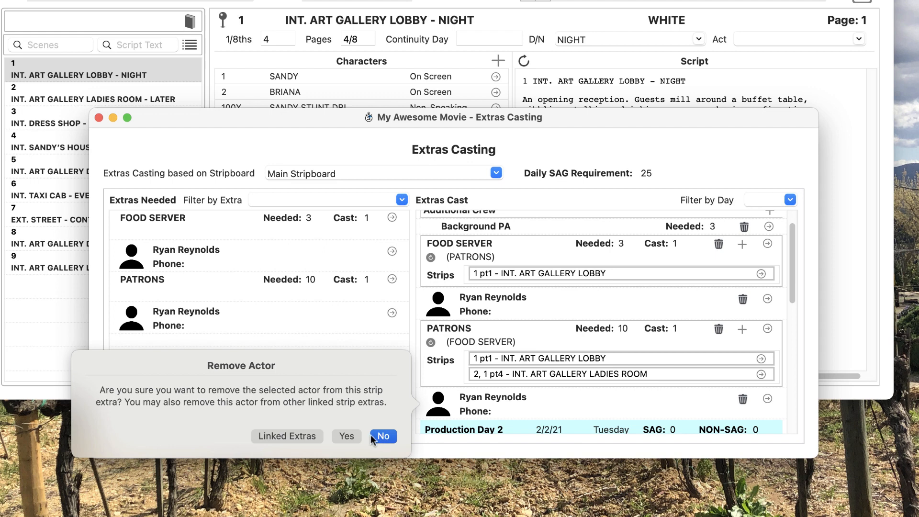
click(346, 435)
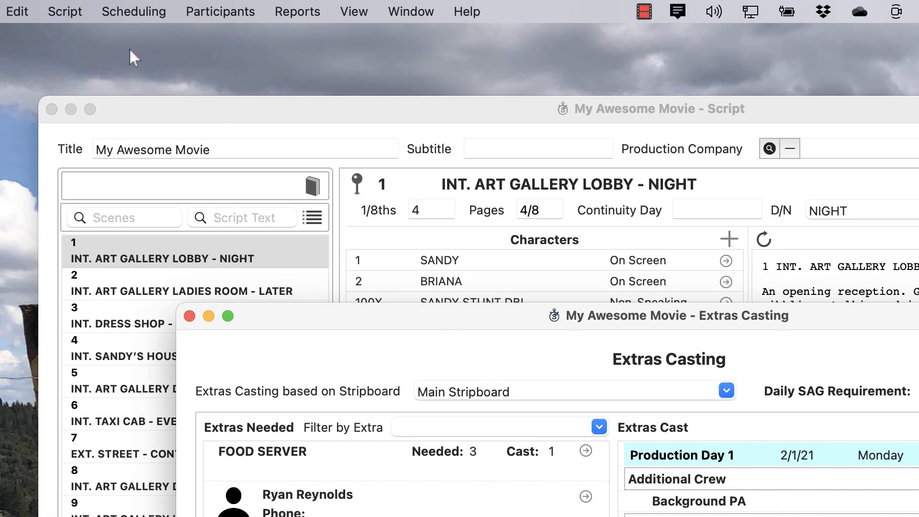
Step: View the list of extras types, and close it together with Extras Casting to return to the script
click(64, 13)
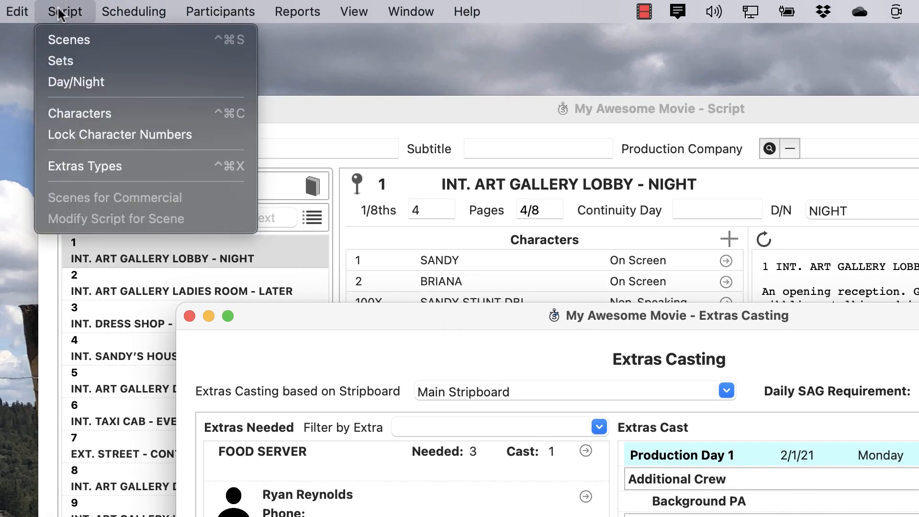
click(130, 169)
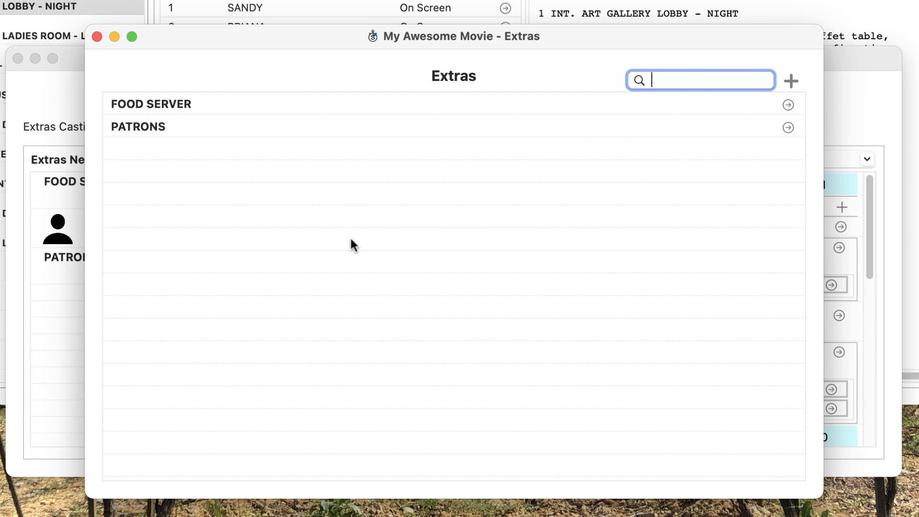
click(96, 37)
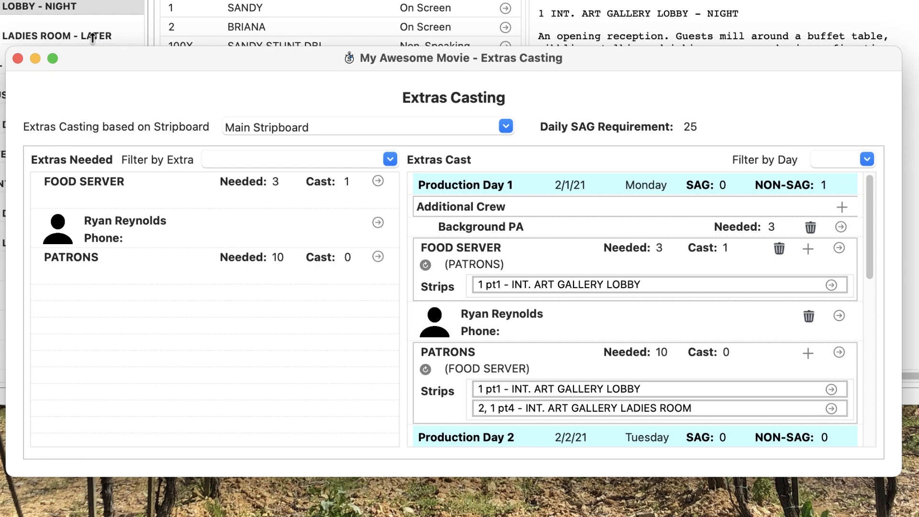
click(18, 58)
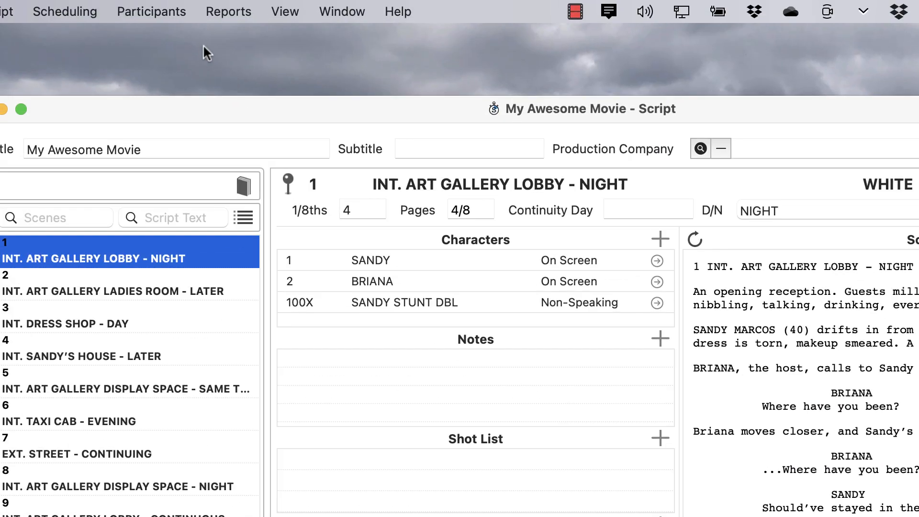
Step: Open the actors list and generate the Cast List report as a US Letter portrait PDF, closing it after viewing
click(151, 12)
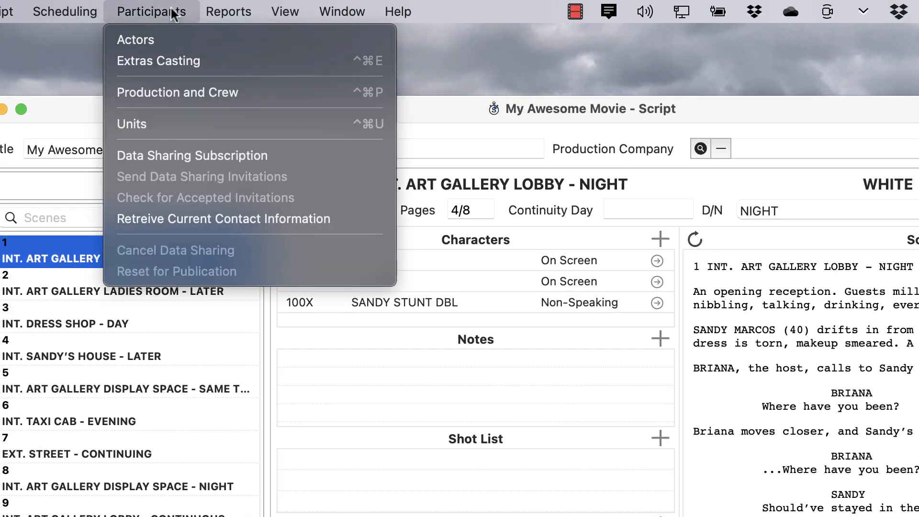
click(163, 37)
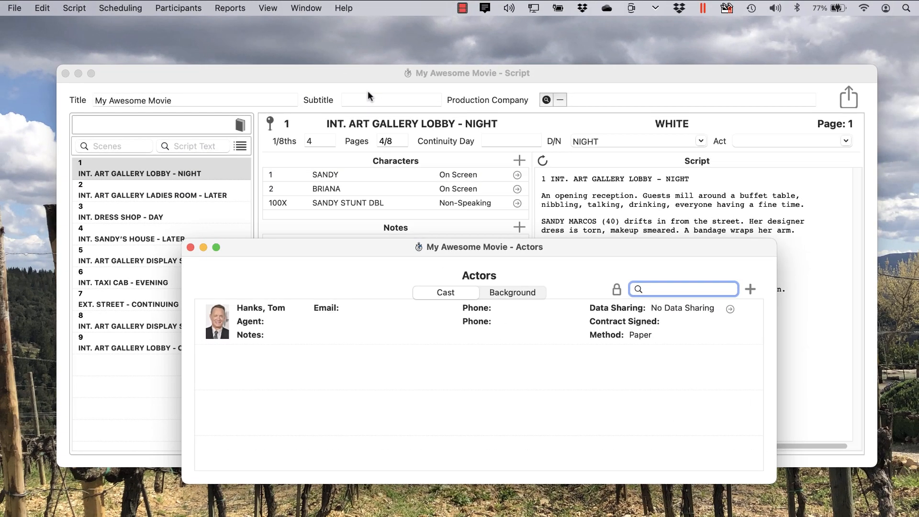
click(241, 8)
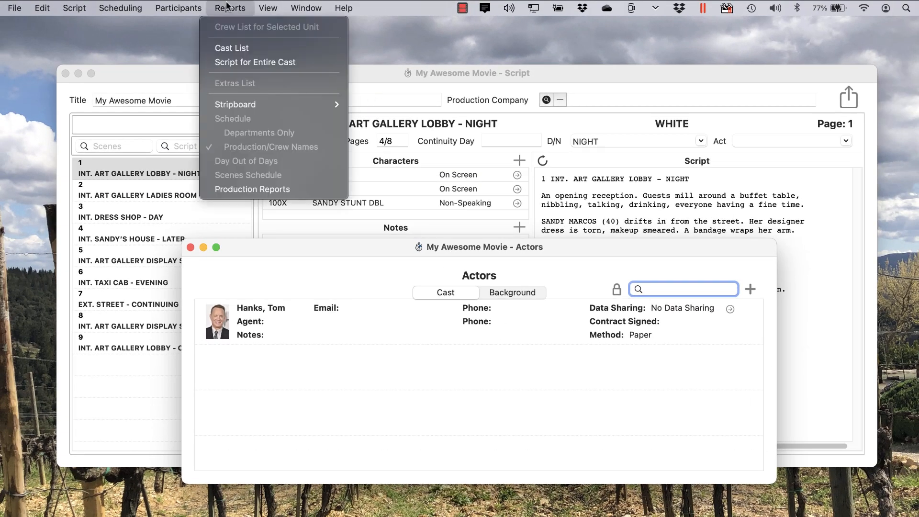
click(257, 48)
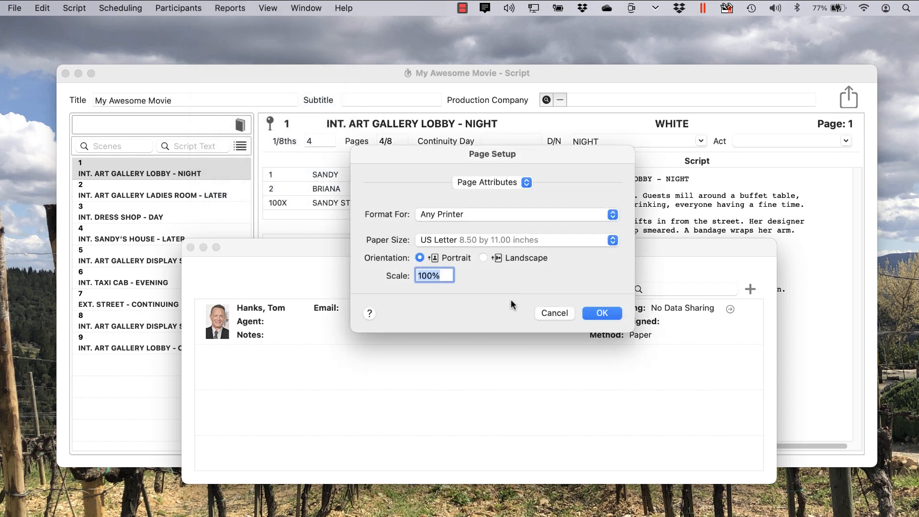
click(594, 314)
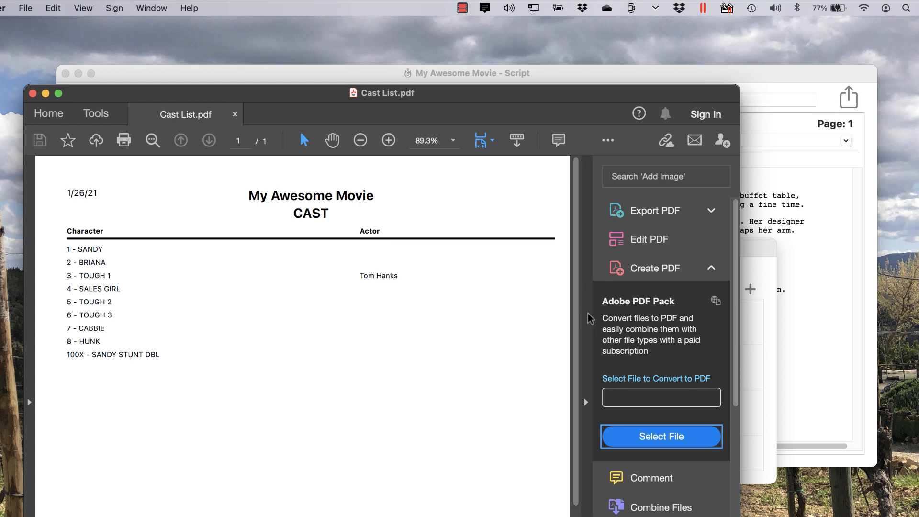
click(33, 93)
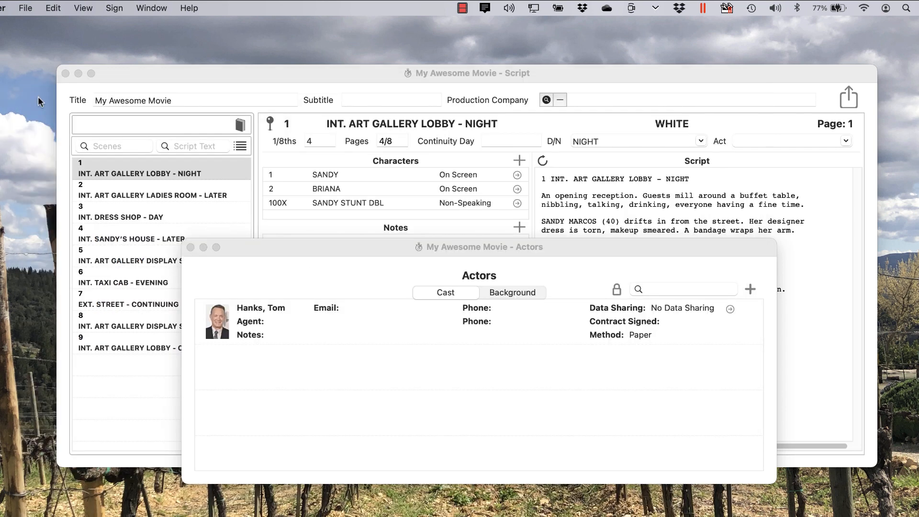
Step: Select Tom Hanks in the actors list and generate the script report for him
click(294, 257)
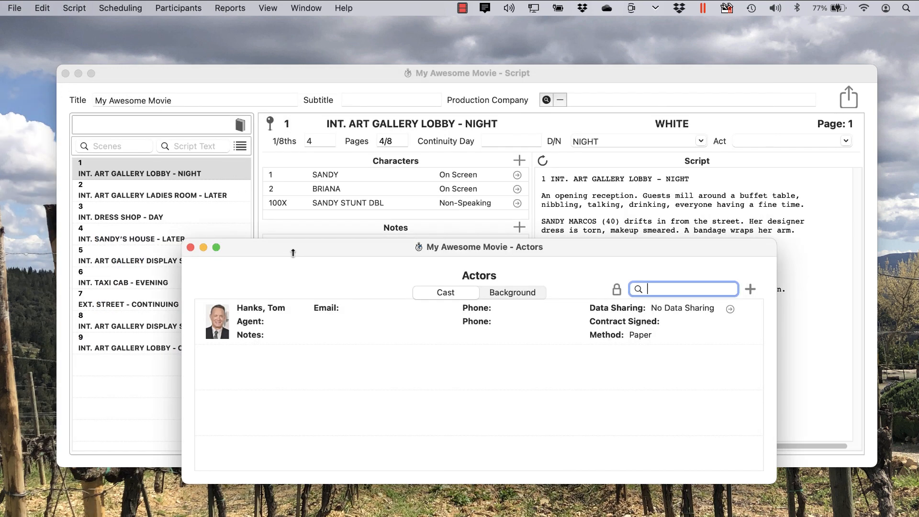
click(229, 8)
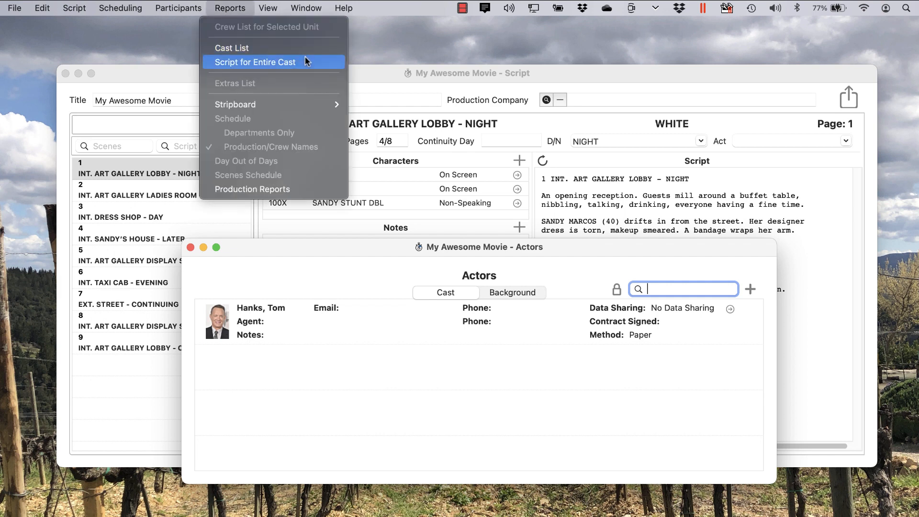
click(366, 314)
click(364, 313)
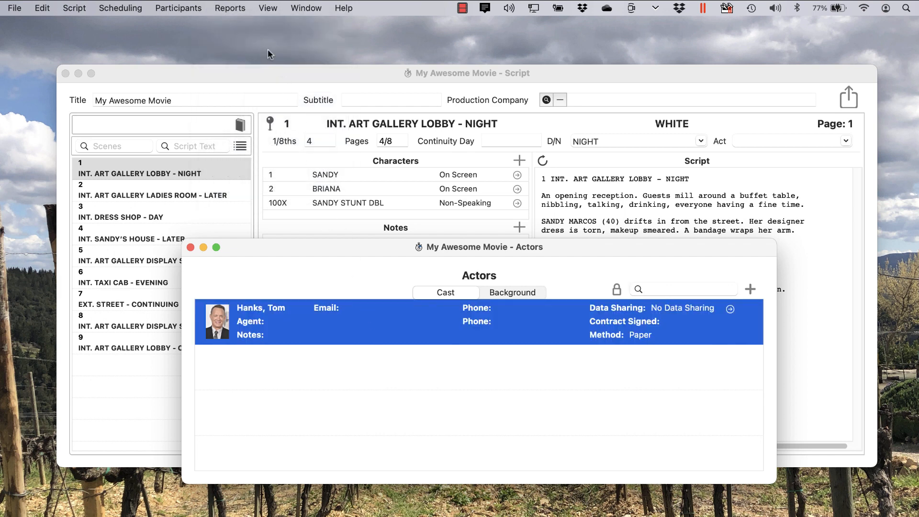
click(237, 10)
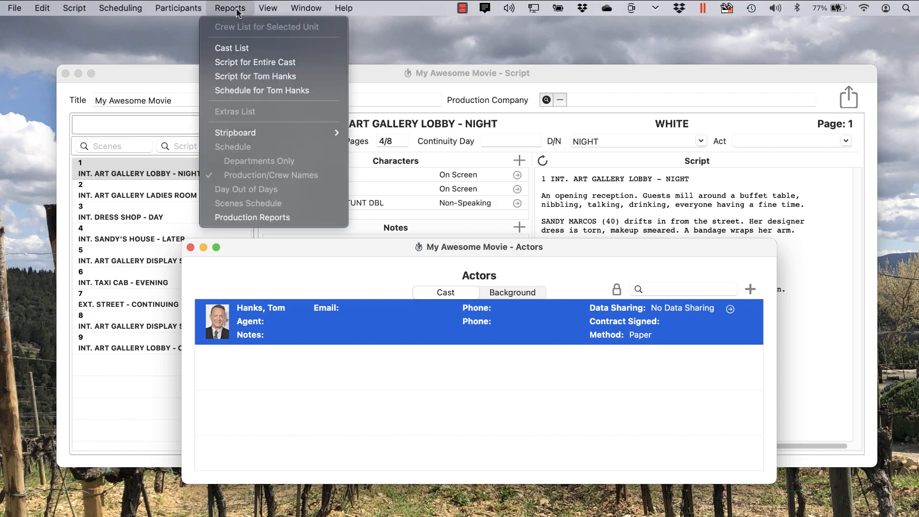
click(279, 75)
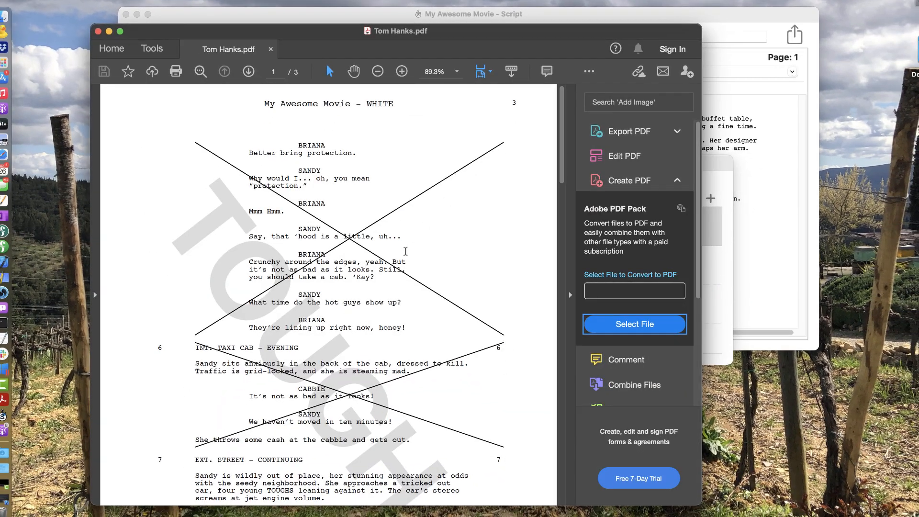
Step: Review all pages of the Tom Hanks script PDF for crossed-out scenes and the character watermark, and close it
scroll(406, 251, down, 5)
scroll(406, 251, down, 8)
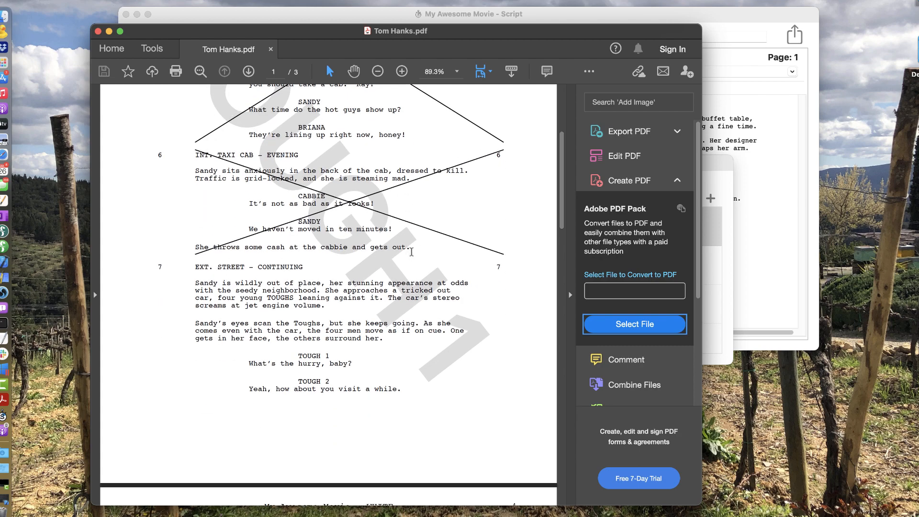
scroll(413, 257, down, 15)
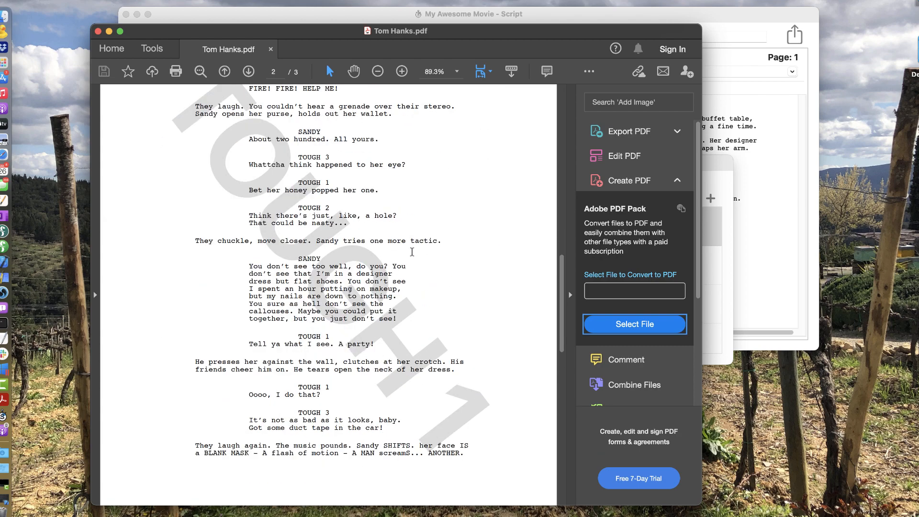
scroll(413, 256, down, 8)
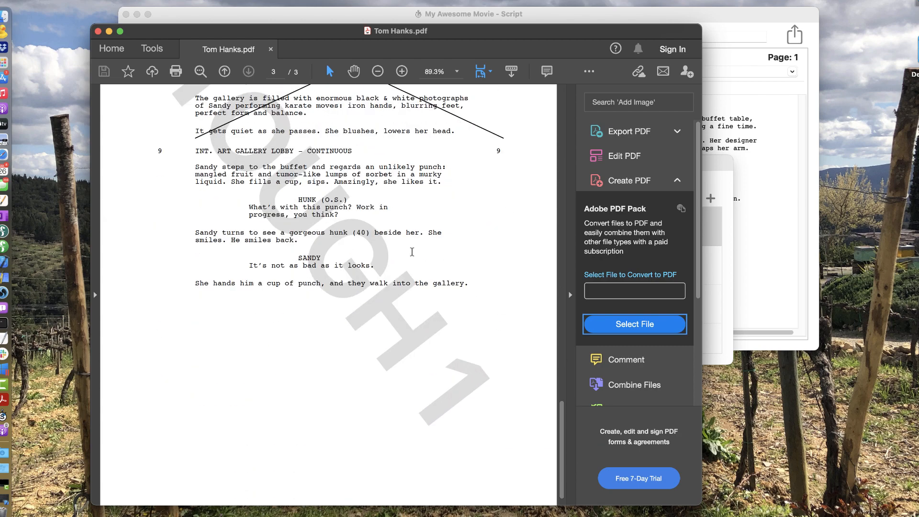
scroll(412, 251, up, 20)
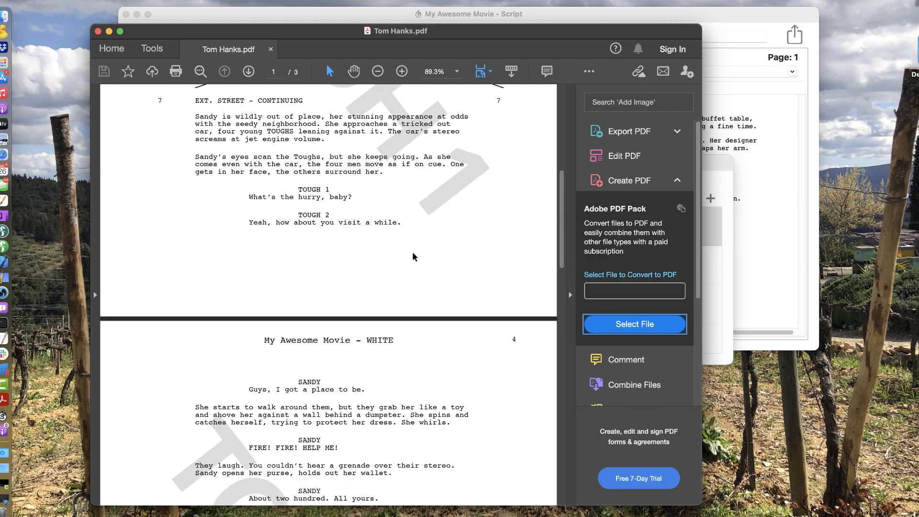
scroll(413, 252, up, 3)
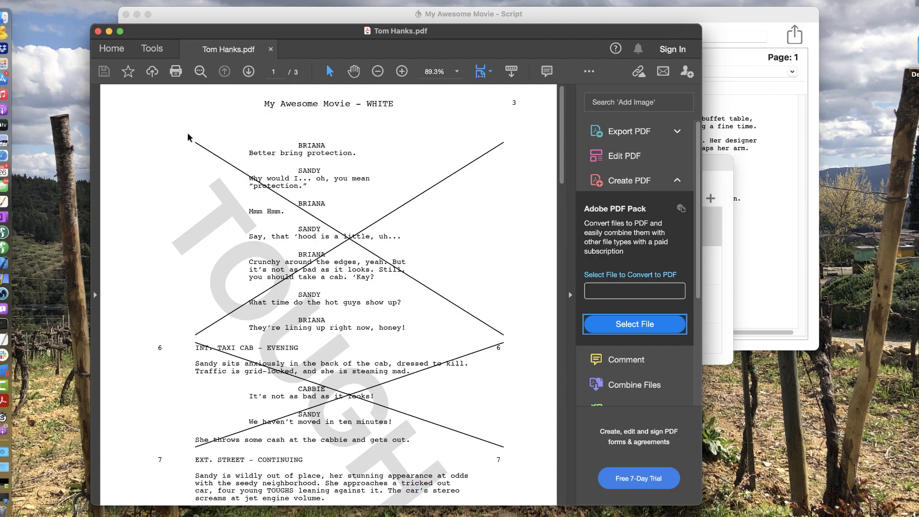
click(98, 31)
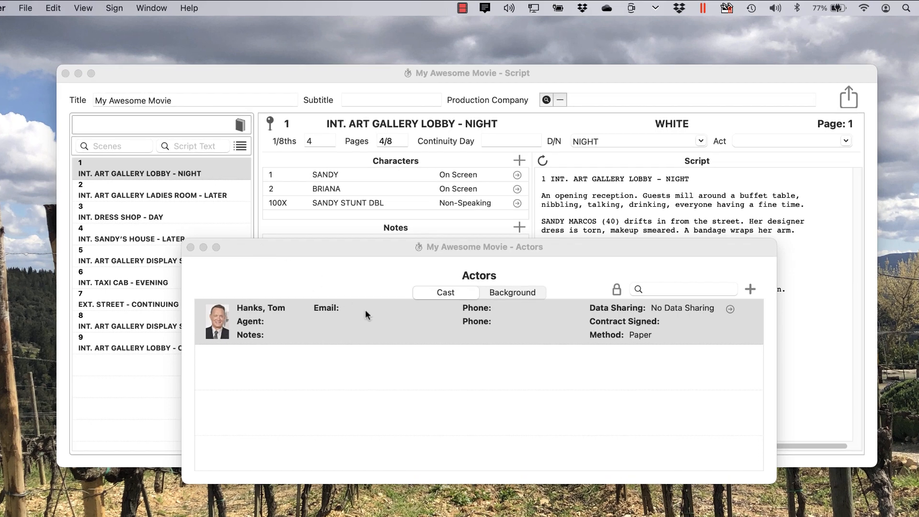
Step: Generate the schedule report for Tom Hanks from the actors list, accepting the page setup
click(383, 329)
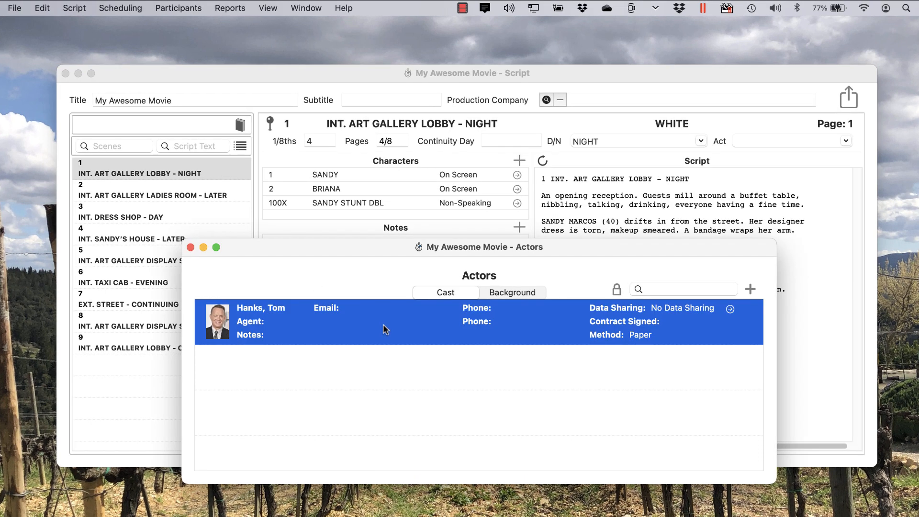
click(230, 8)
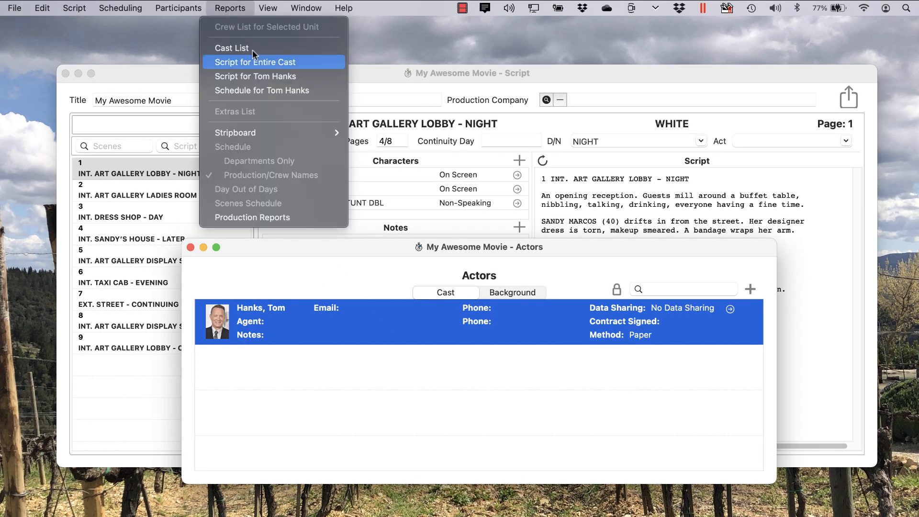
click(267, 90)
click(594, 314)
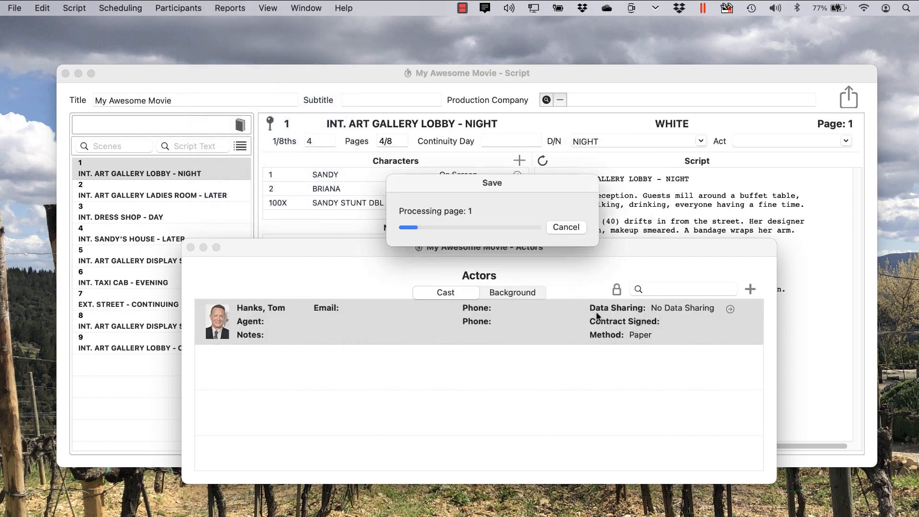